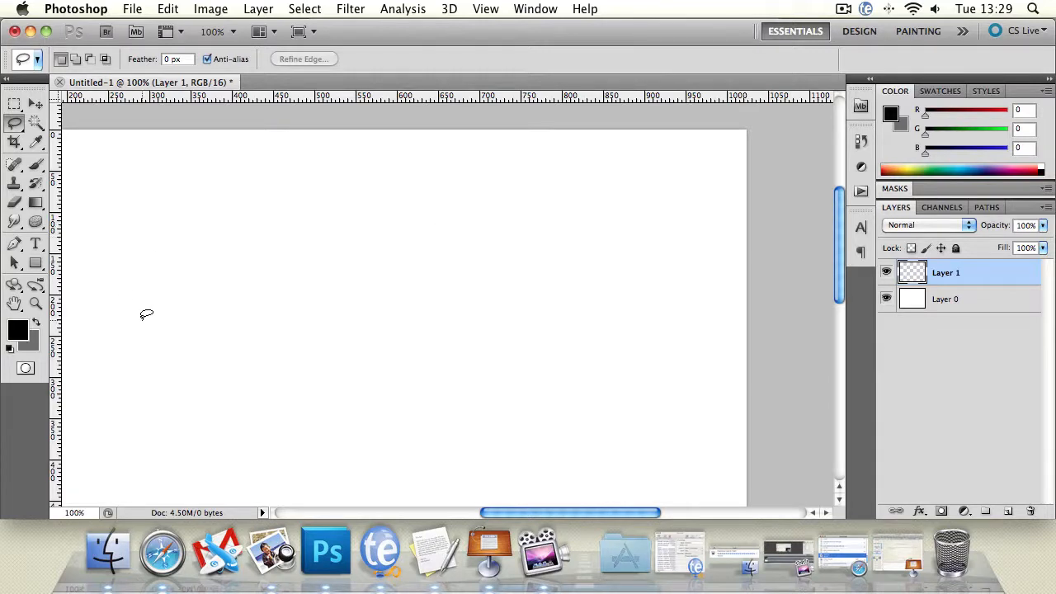
# Pan the blank canvas and zoom the view in to 500%
pyautogui.click(13, 305)
pyautogui.moveTo(169, 246); pyautogui.dragTo(247, 275)
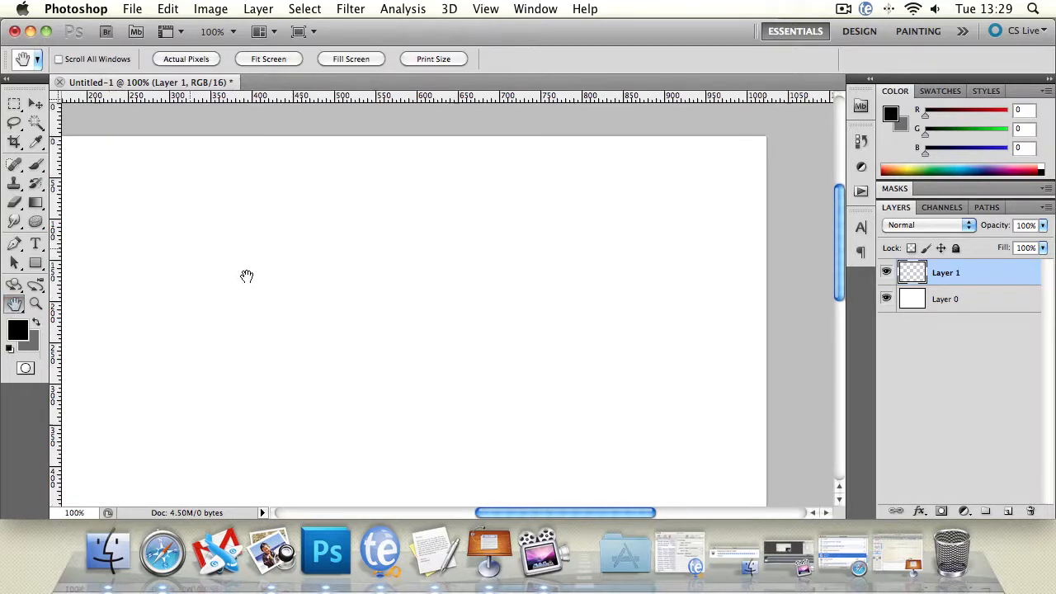
pyautogui.click(36, 302)
pyautogui.click(104, 191)
pyautogui.tripleClick(104, 191)
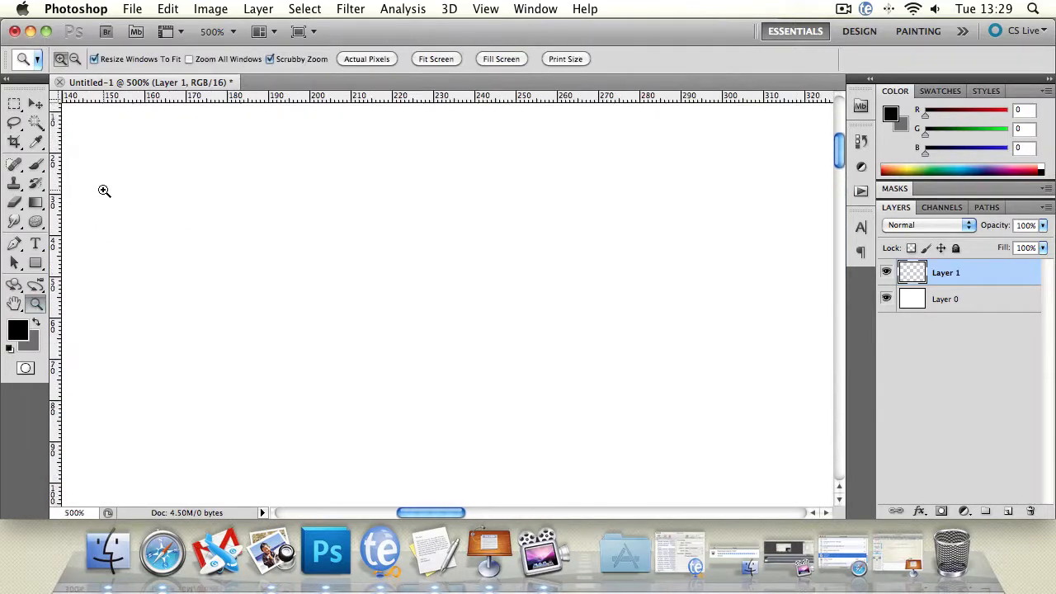
# Paint a large dot on Layer 1 with the 101 px brush and undo it
pyautogui.click(36, 164)
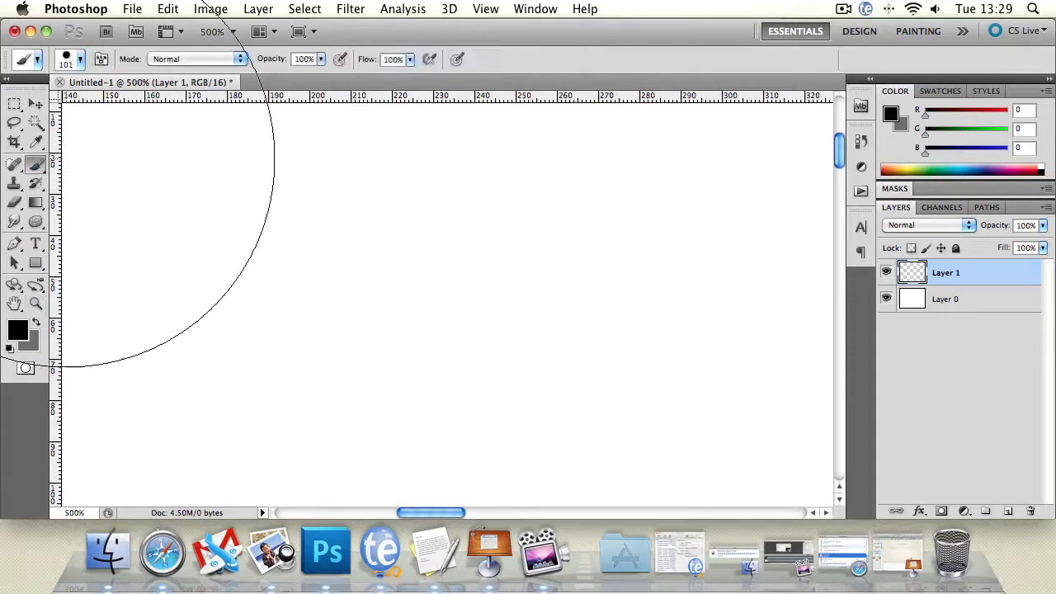
pyautogui.click(35, 104)
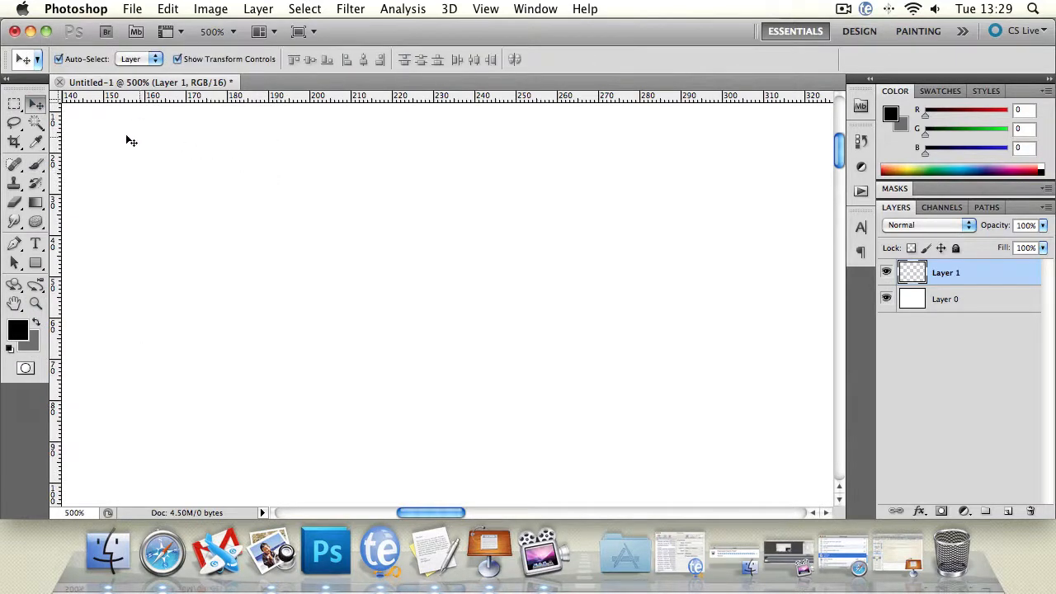
pyautogui.click(14, 104)
pyautogui.click(35, 165)
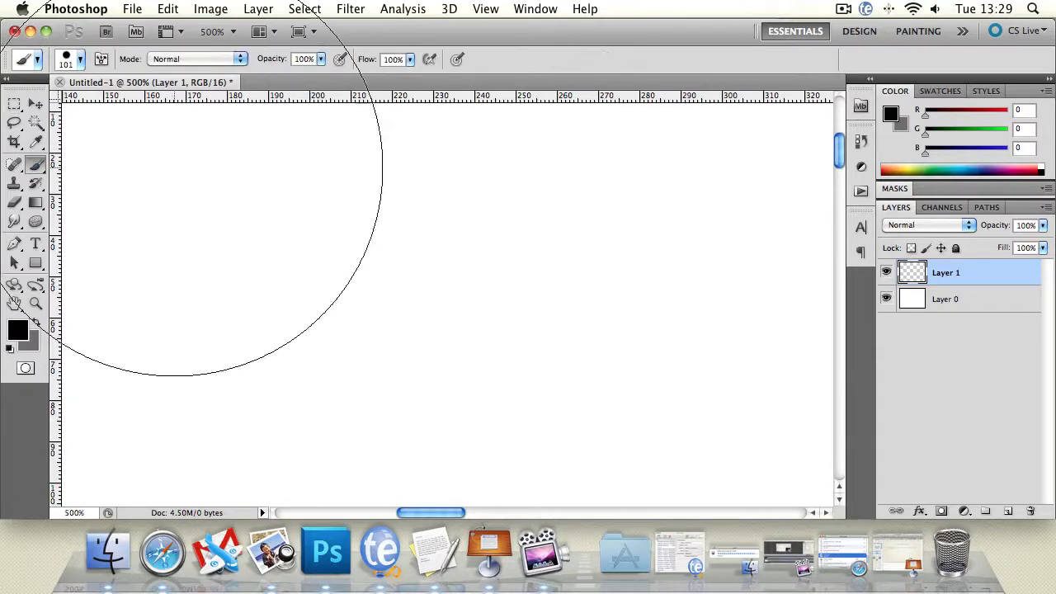
pyautogui.click(175, 168)
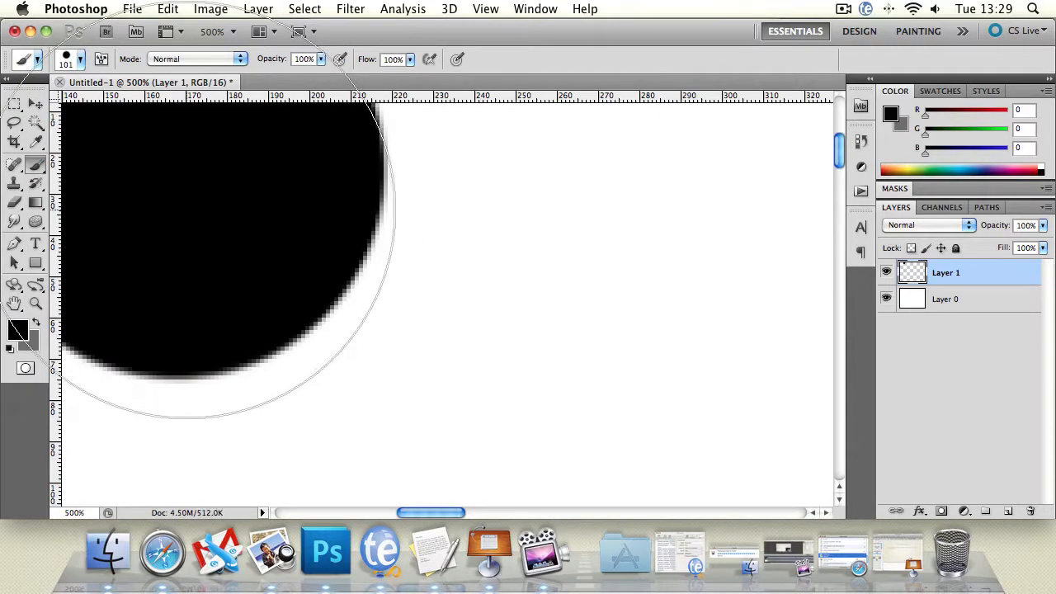
pyautogui.press('super+z')
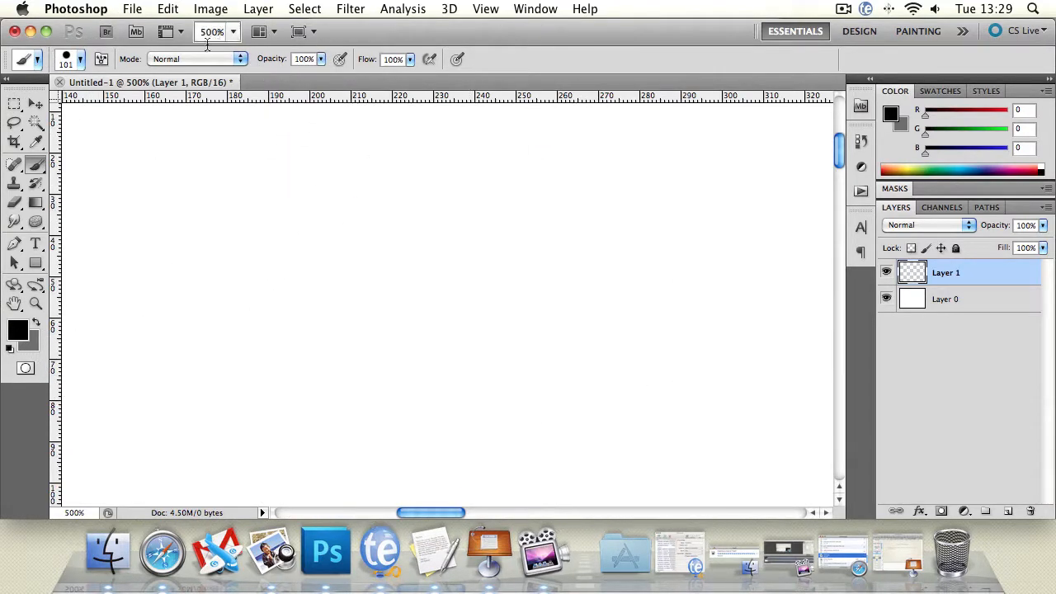
# Set the brush size to 17 px and pull a horizontal guide down from the ruler across the canvas
pyautogui.click(74, 59)
pyautogui.moveTo(73, 104); pyautogui.dragTo(35, 103)
pyautogui.click(486, 8)
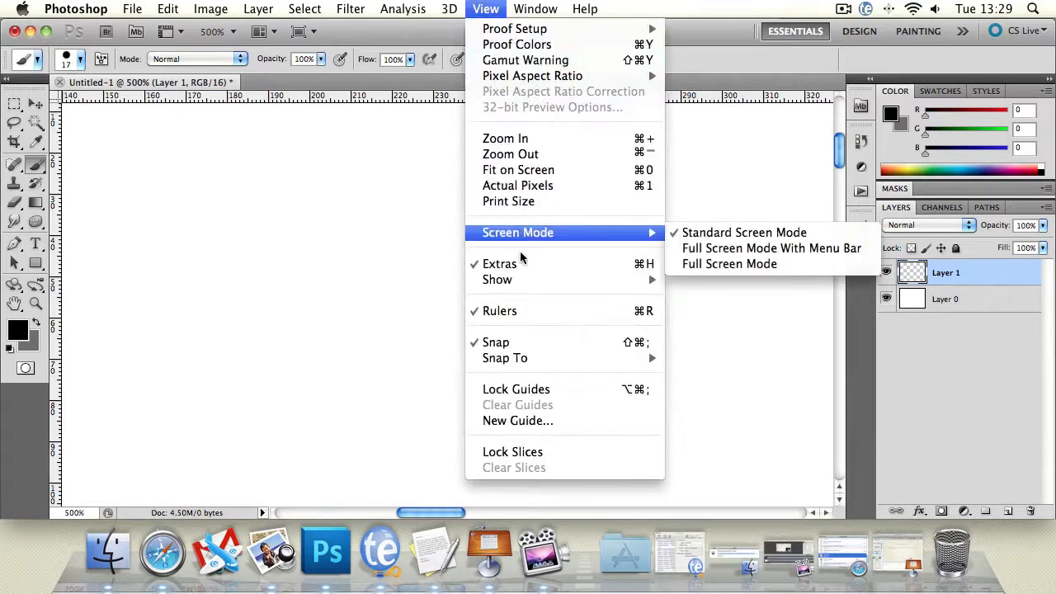
pyautogui.moveTo(556, 281)
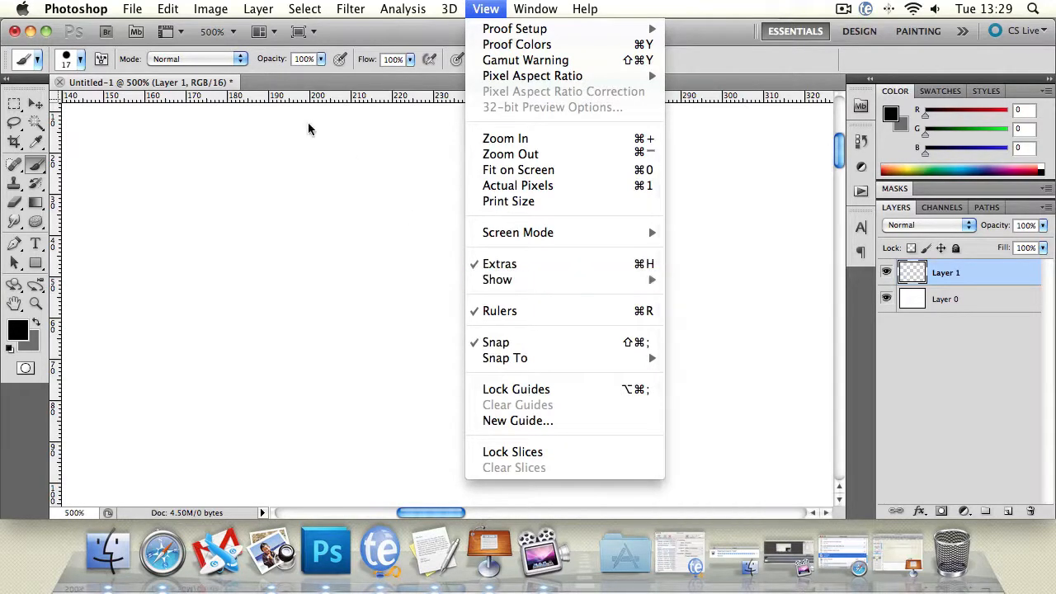
pyautogui.moveTo(304, 95)
pyautogui.mouseDown()
pyautogui.moveTo(344, 193)
pyautogui.moveTo(243, 282)
pyautogui.mouseUp()
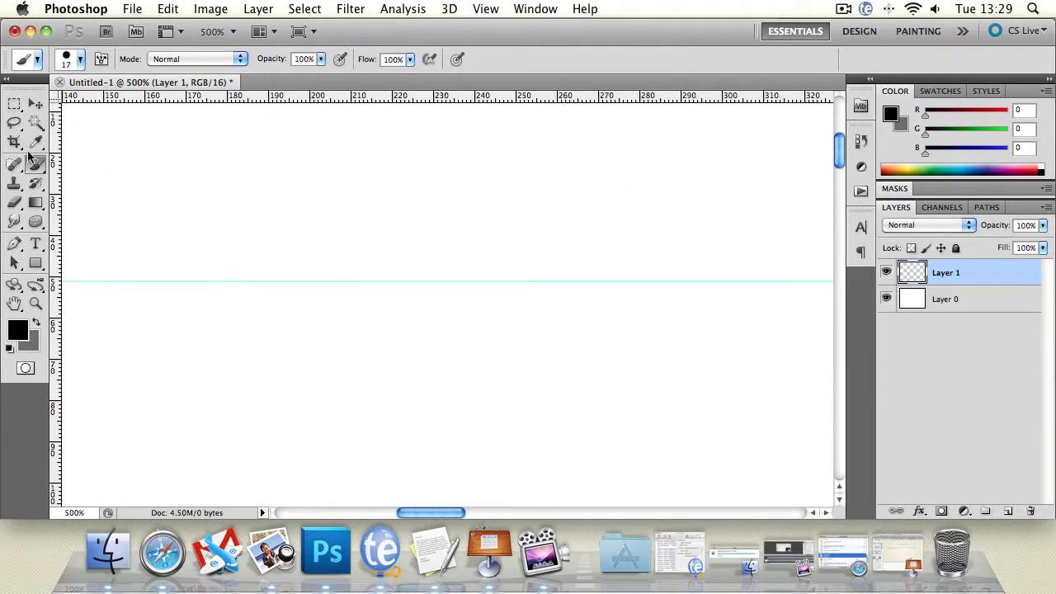
# Set the brush size to 9 px and paint a diagonal stroke and a stroke along the guide
pyautogui.click(80, 59)
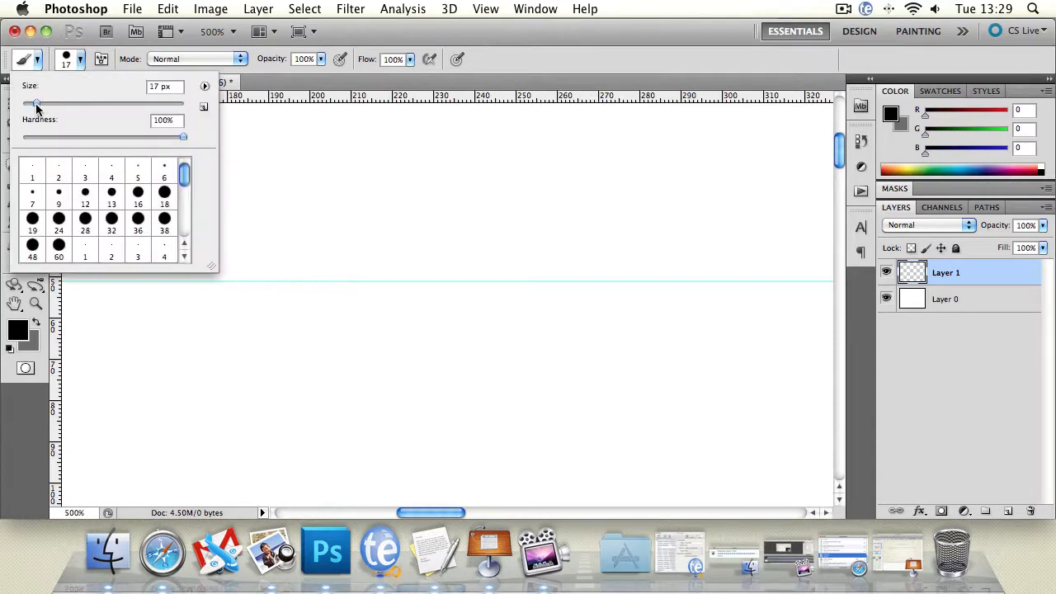
pyautogui.moveTo(35, 103); pyautogui.dragTo(29, 103)
pyautogui.moveTo(250, 214)
pyautogui.mouseDown()
pyautogui.moveTo(333, 253)
pyautogui.moveTo(470, 348)
pyautogui.mouseUp()
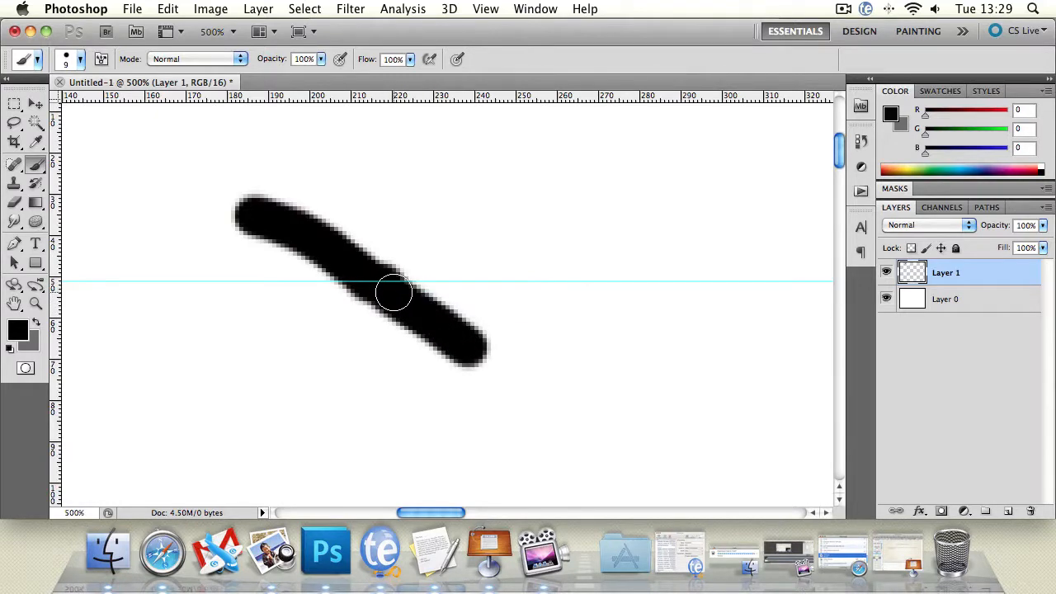
pyautogui.moveTo(388, 287); pyautogui.dragTo(722, 282)
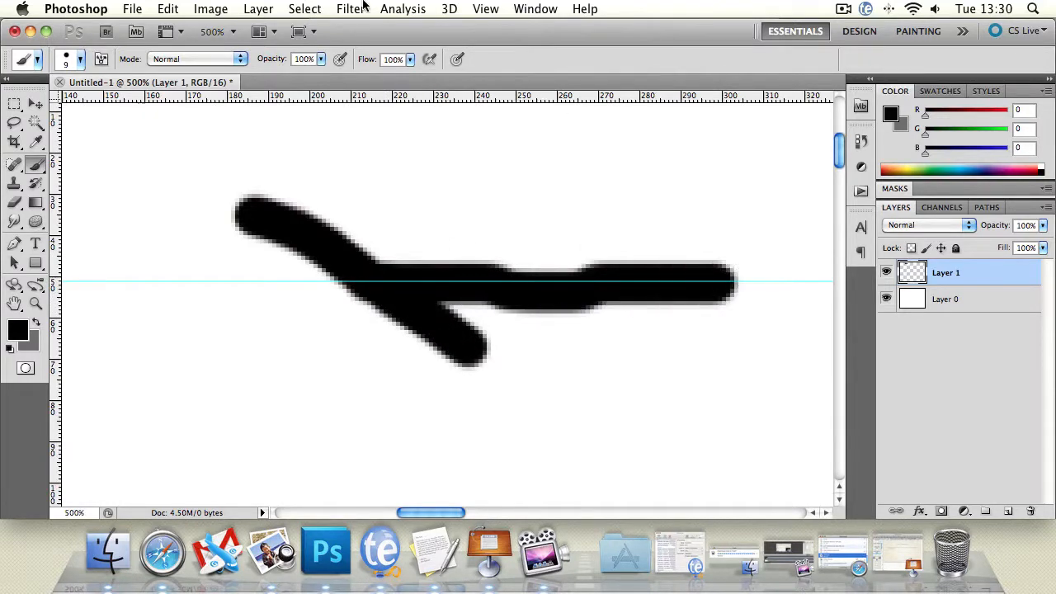
# Turn off Snap in the view settings
pyautogui.click(487, 9)
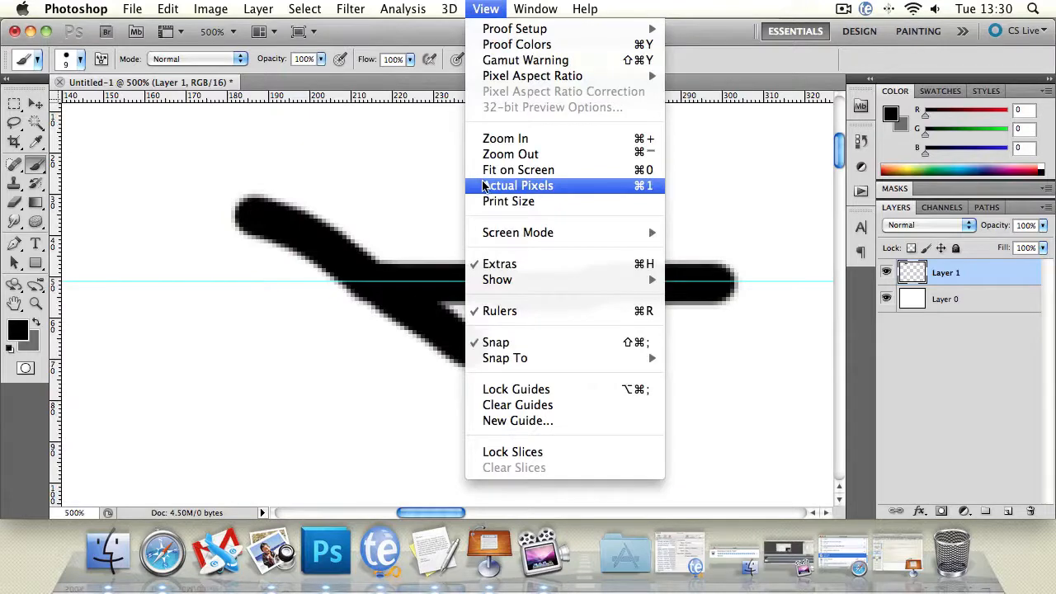
pyautogui.moveTo(550, 367)
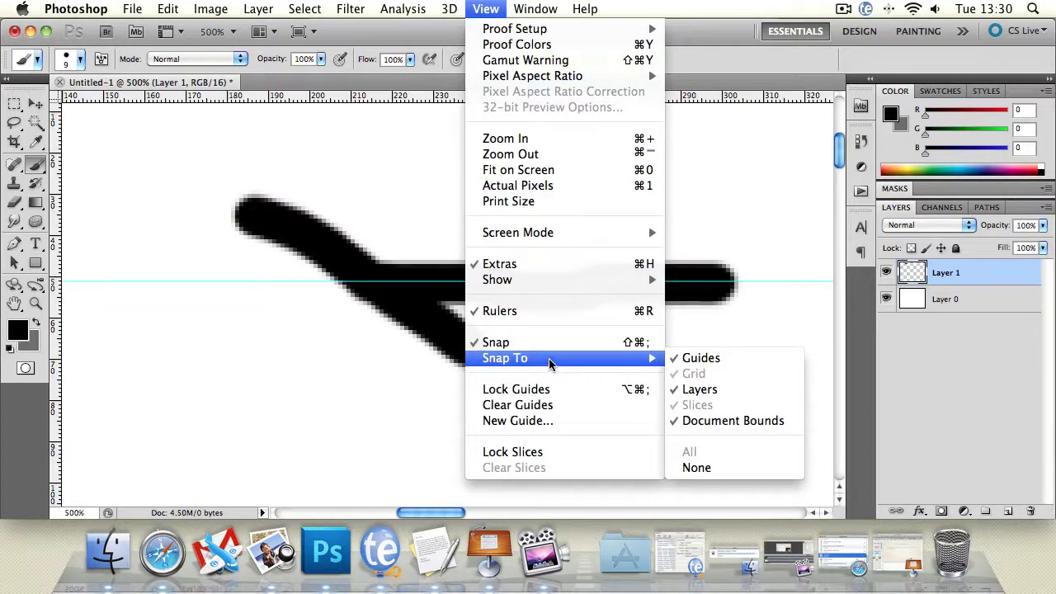
pyautogui.click(535, 342)
# Paint two looping strokes across the canvas and step backward three history states
pyautogui.moveTo(236, 288)
pyautogui.mouseDown()
pyautogui.moveTo(618, 245)
pyautogui.moveTo(752, 175)
pyautogui.mouseUp()
pyautogui.moveTo(683, 160)
pyautogui.mouseDown()
pyautogui.moveTo(531, 277)
pyautogui.moveTo(178, 220)
pyautogui.moveTo(126, 348)
pyautogui.moveTo(187, 210)
pyautogui.moveTo(278, 329)
pyautogui.moveTo(252, 306)
pyautogui.mouseUp()
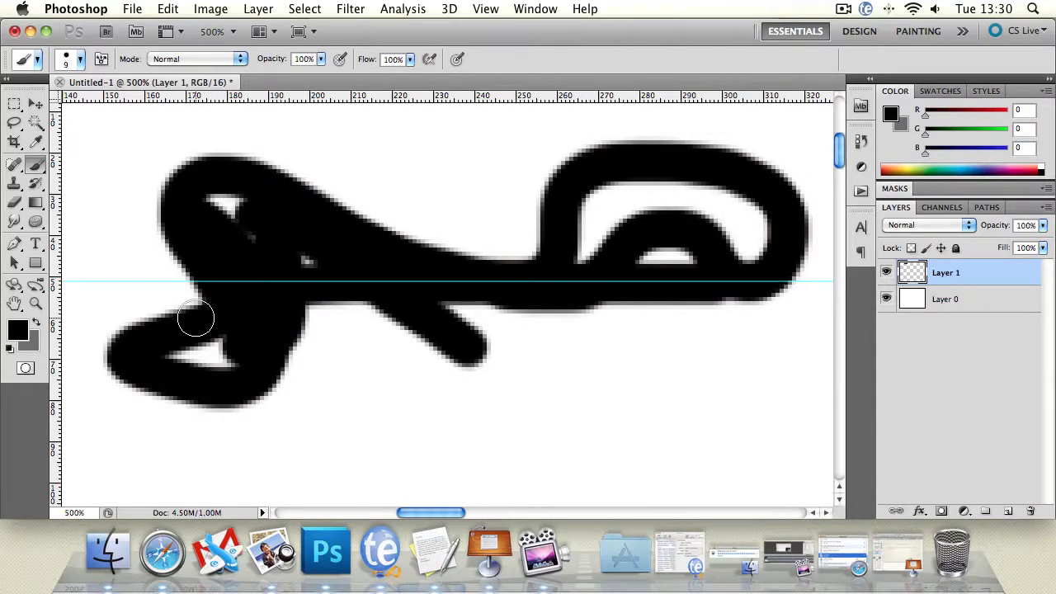
pyautogui.hotkey('ctrl', 'alt', 'z')
pyautogui.hotkey('ctrl', 'alt', 'z')
pyautogui.hotkey('ctrl', 'alt', 'z')
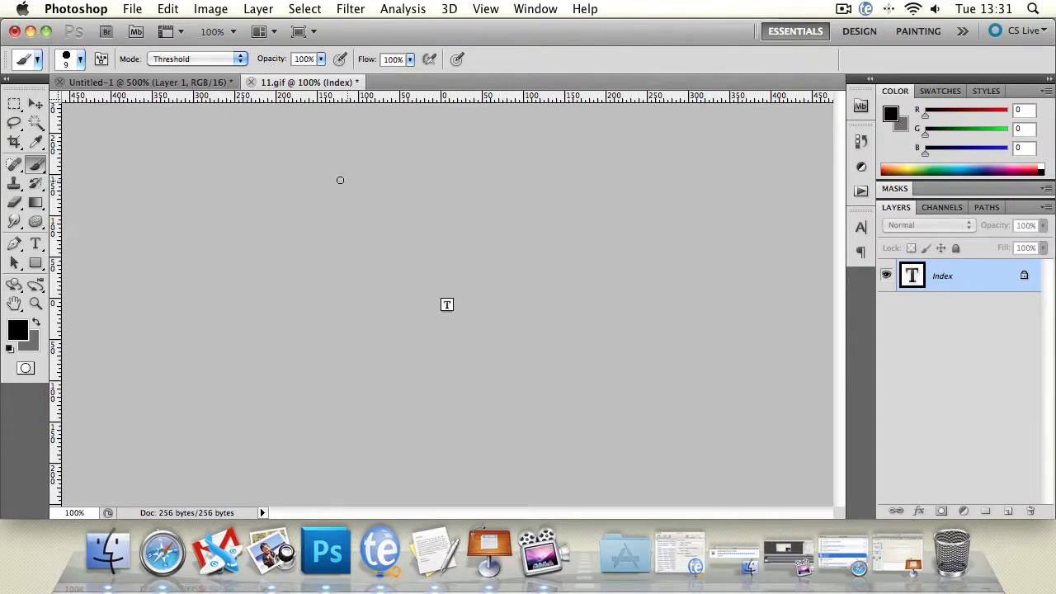
# Select the whole canvas of 11.gif and copy it
pyautogui.click(182, 10)
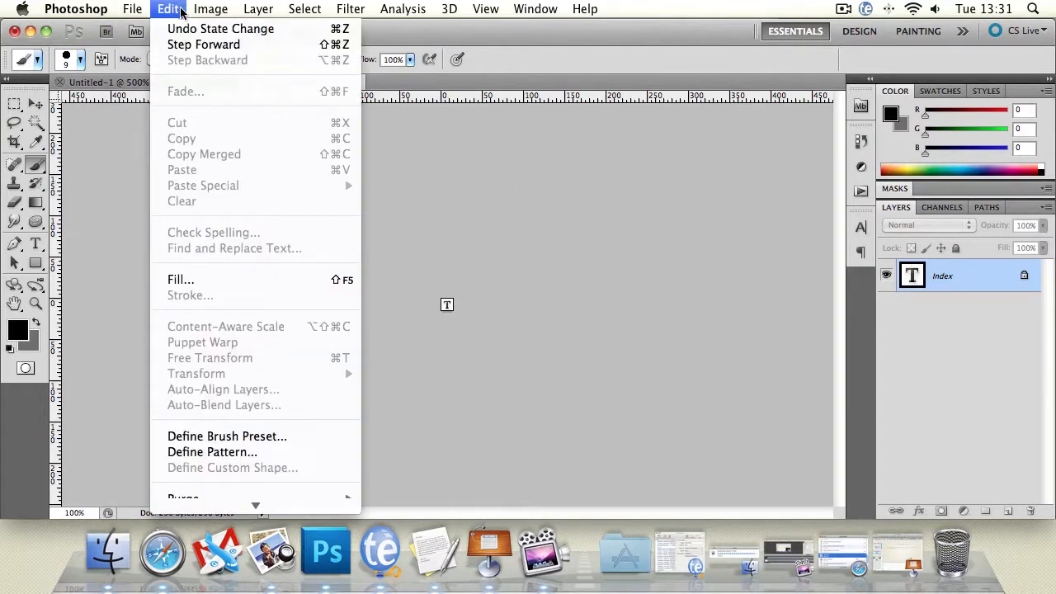
pyautogui.click(523, 246)
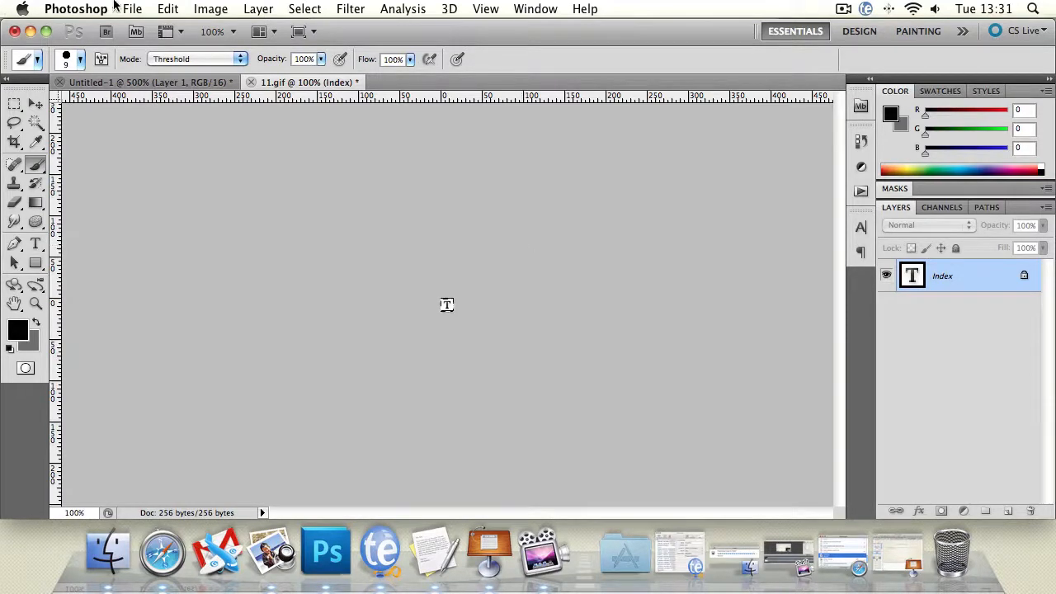
pyautogui.click(161, 8)
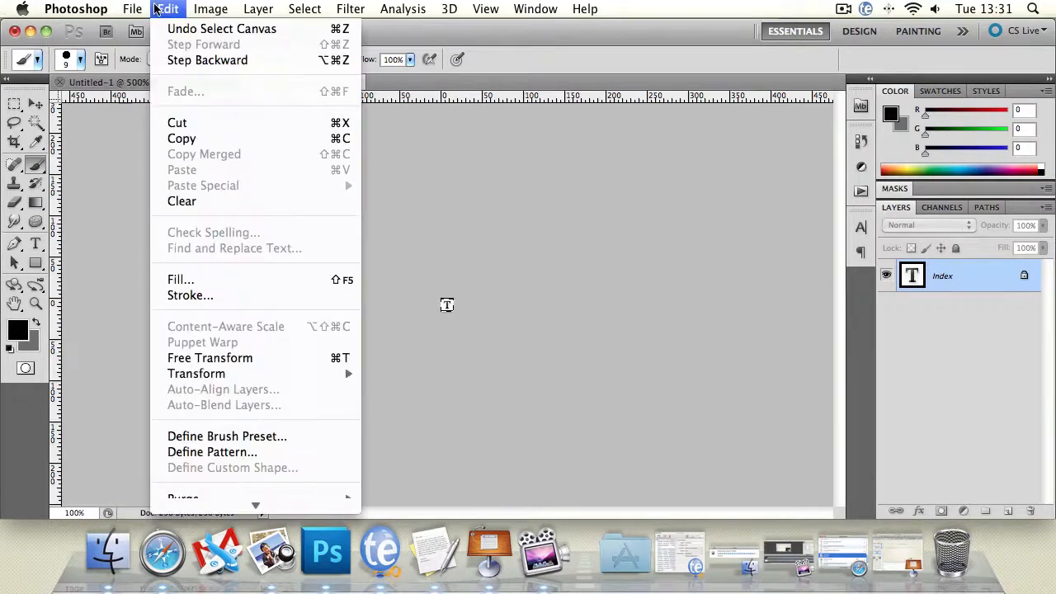
pyautogui.click(177, 140)
# Create a new 16 × 16 px document from the Clipboard preset, paste the copy and hide the Background layer
pyautogui.click(132, 9)
pyautogui.click(175, 28)
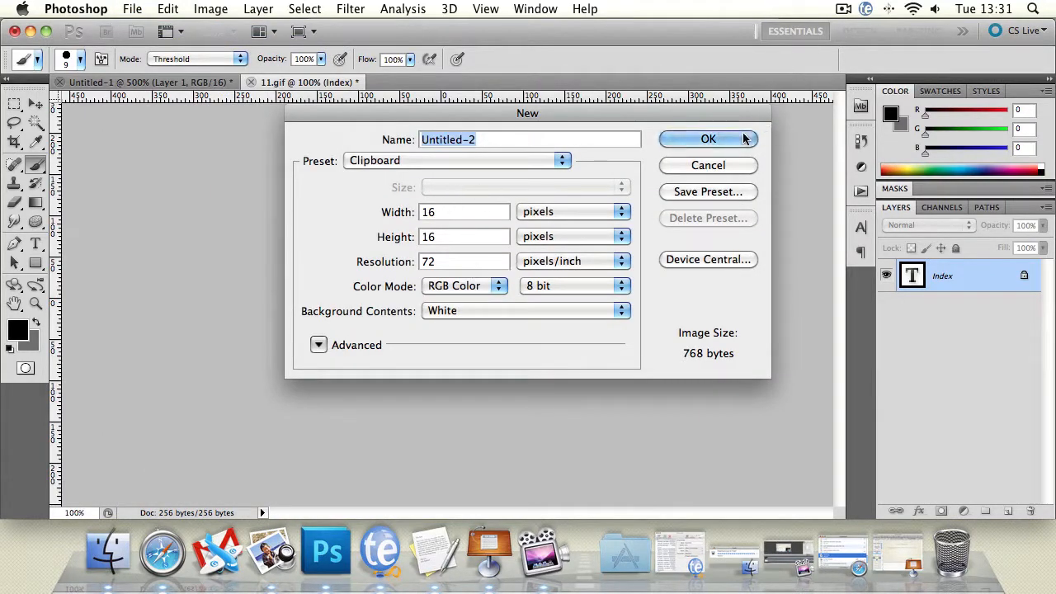
pyautogui.click(708, 140)
pyautogui.press('super+v')
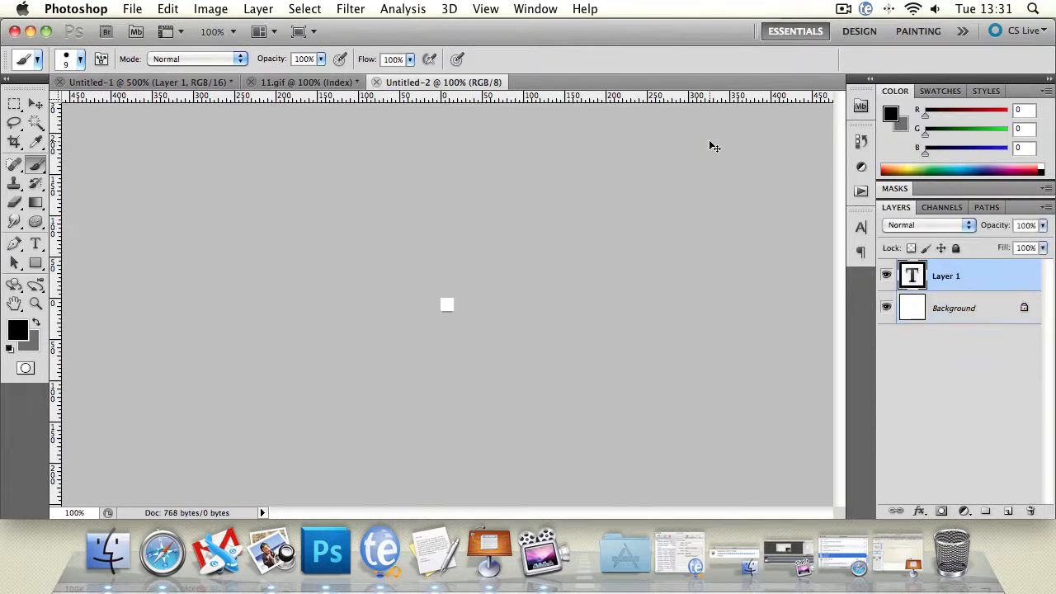
pyautogui.click(886, 310)
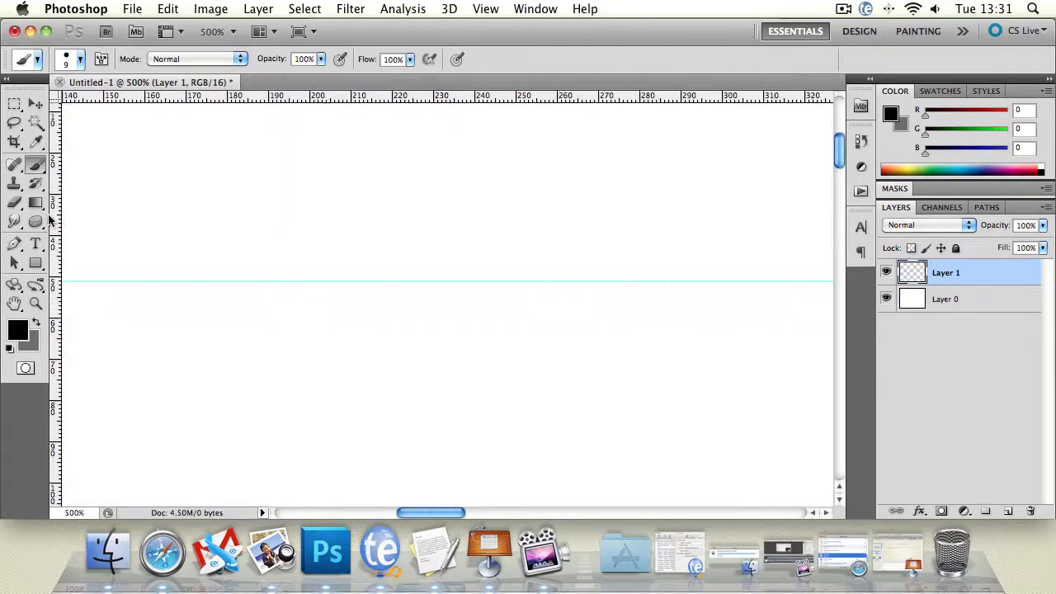
# Create two empty text layers on the canvas with the Type tool
pyautogui.click(35, 243)
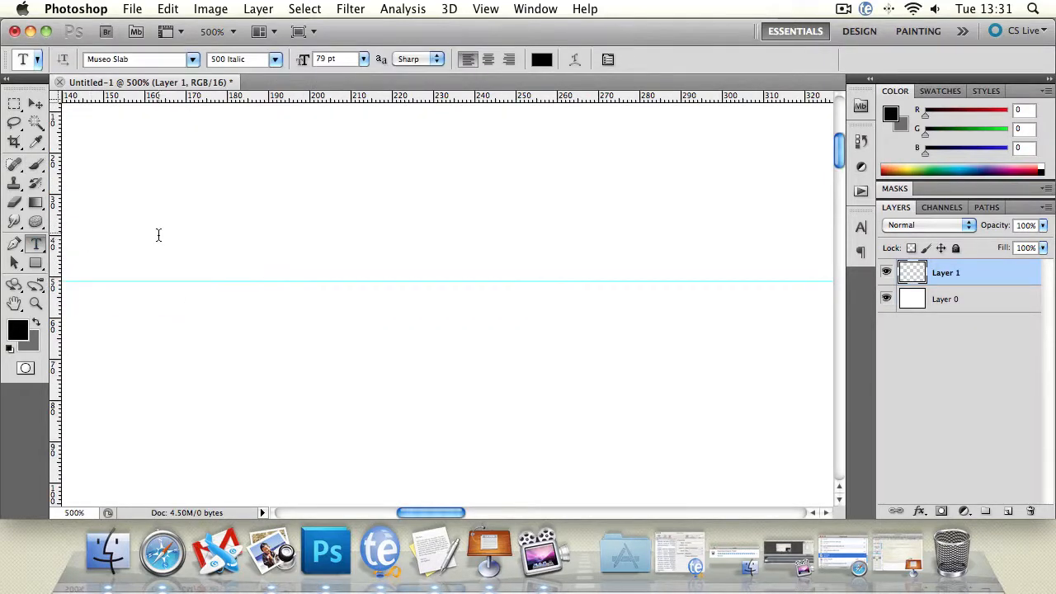
pyautogui.click(302, 246)
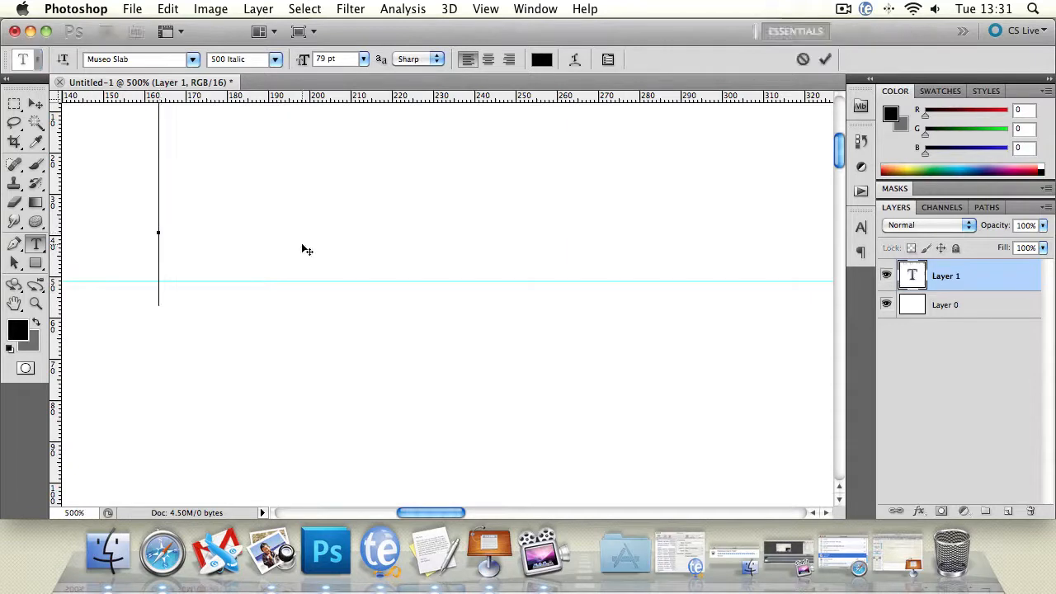
pyautogui.click(37, 104)
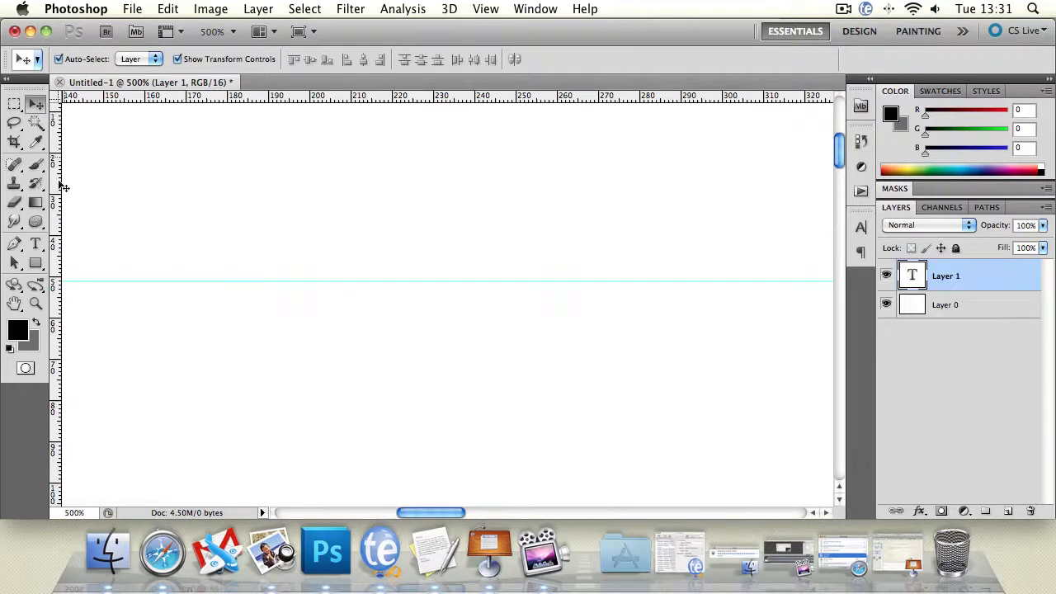
pyautogui.click(36, 243)
pyautogui.click(271, 202)
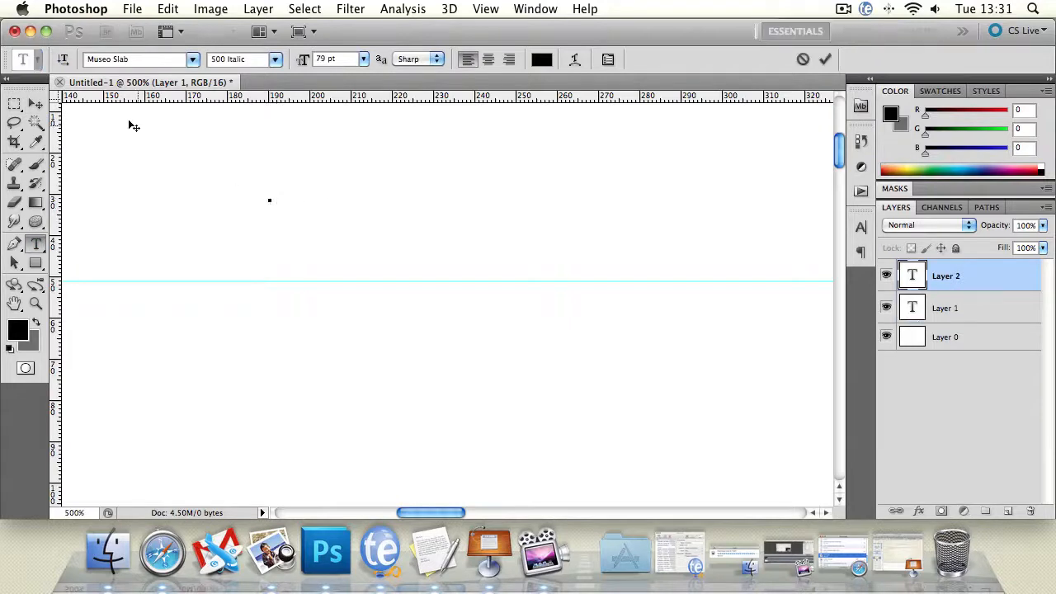
pyautogui.click(35, 104)
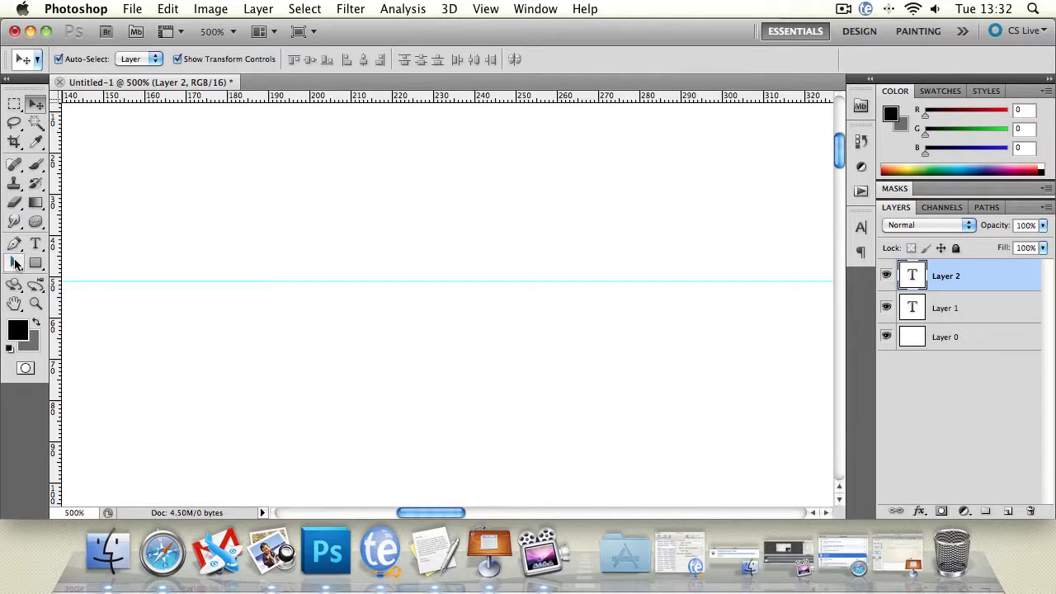
# Try to paint with the Brush tool on the selected text layer Layer 2
pyautogui.click(14, 303)
pyautogui.moveTo(262, 206); pyautogui.dragTo(404, 339)
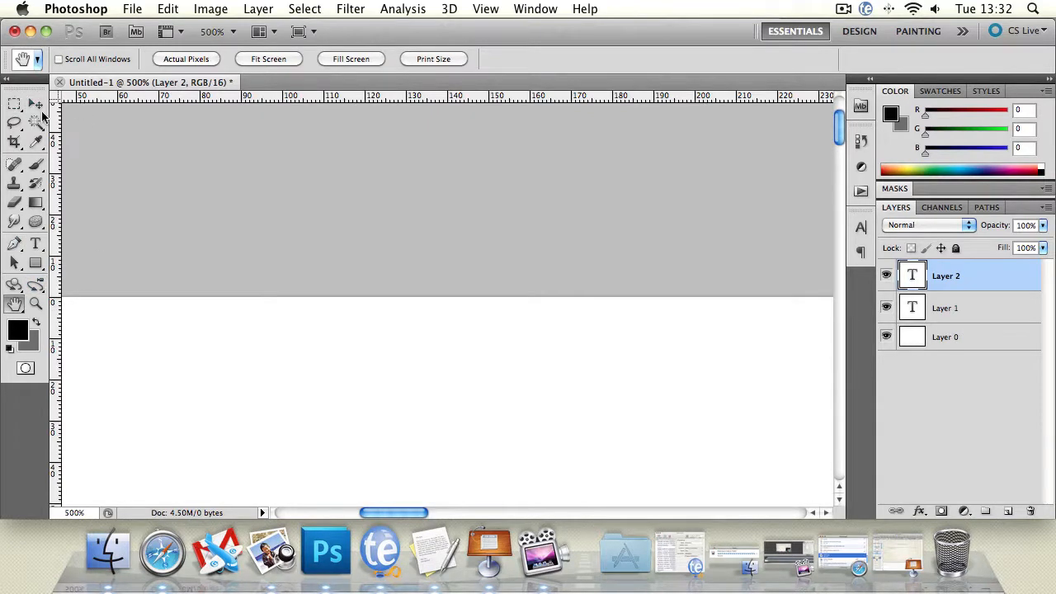
pyautogui.moveTo(333, 340); pyautogui.dragTo(358, 239)
pyautogui.moveTo(358, 308); pyautogui.dragTo(384, 278)
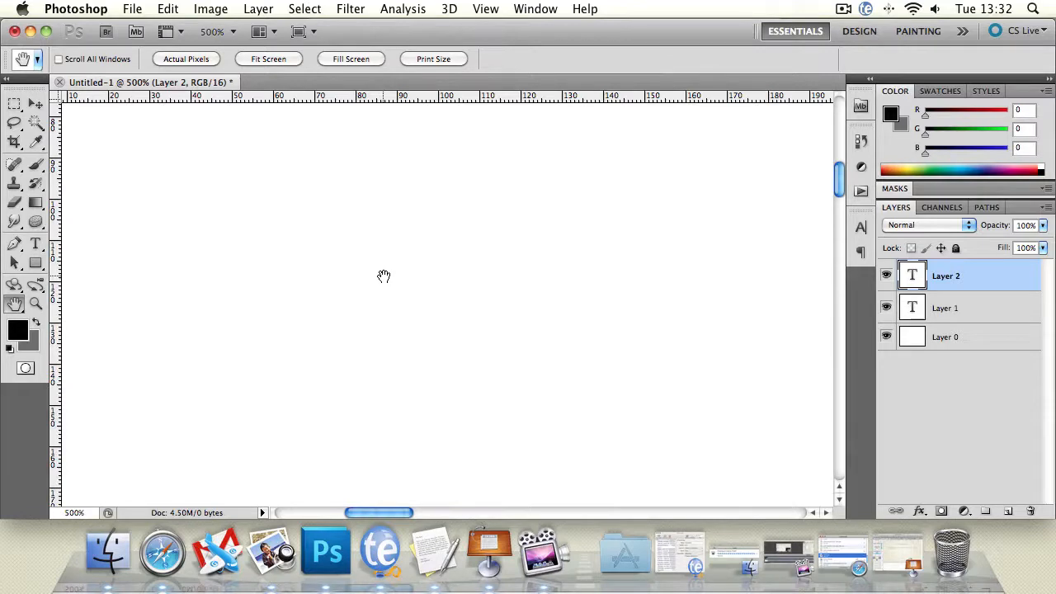
pyautogui.click(36, 165)
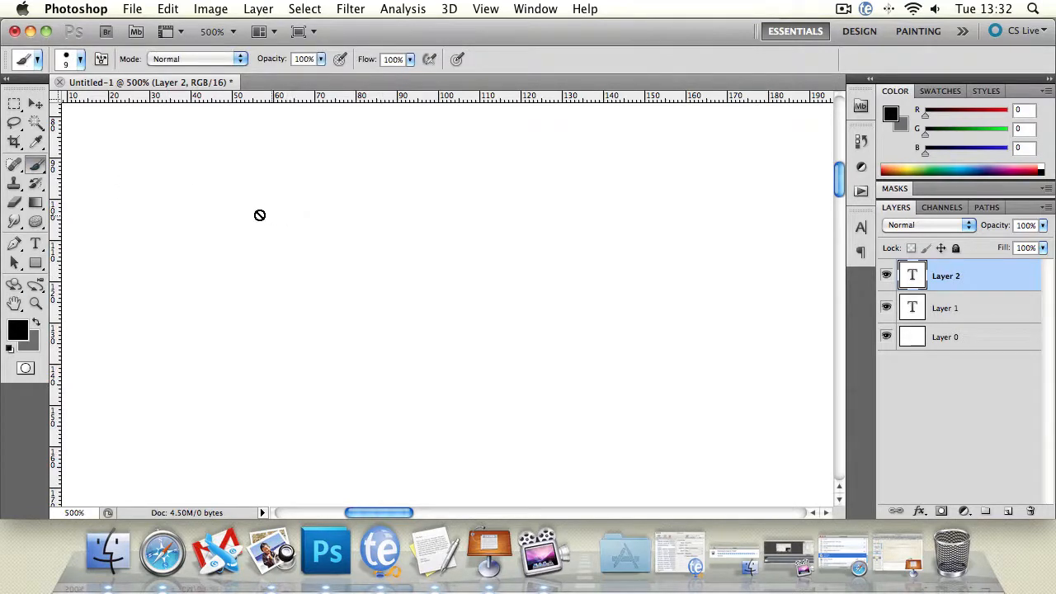
pyautogui.click(35, 104)
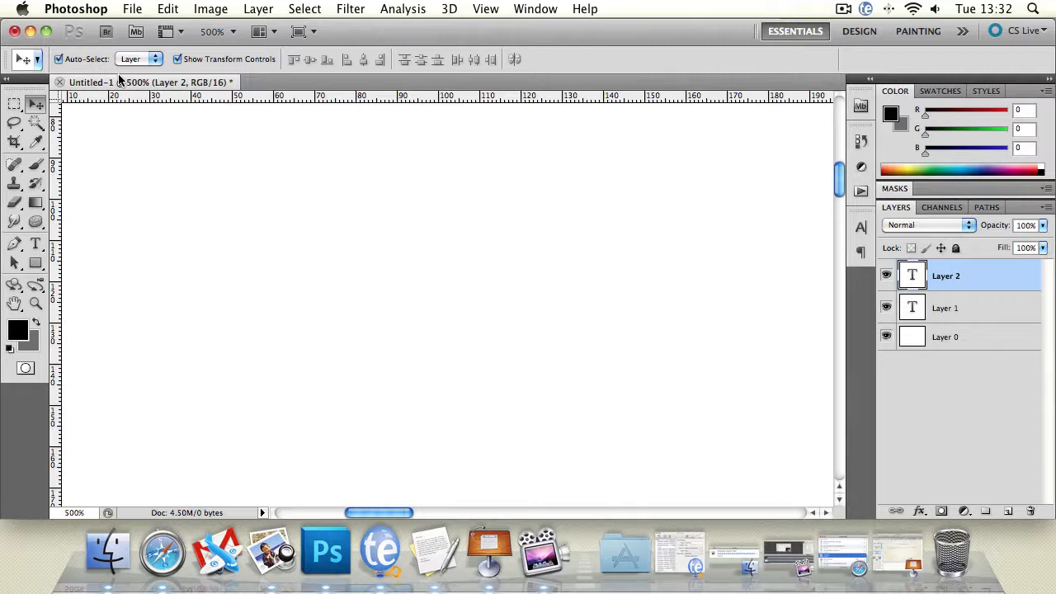
# Open the Performance preferences to inspect memory usage and cancel
pyautogui.click(132, 8)
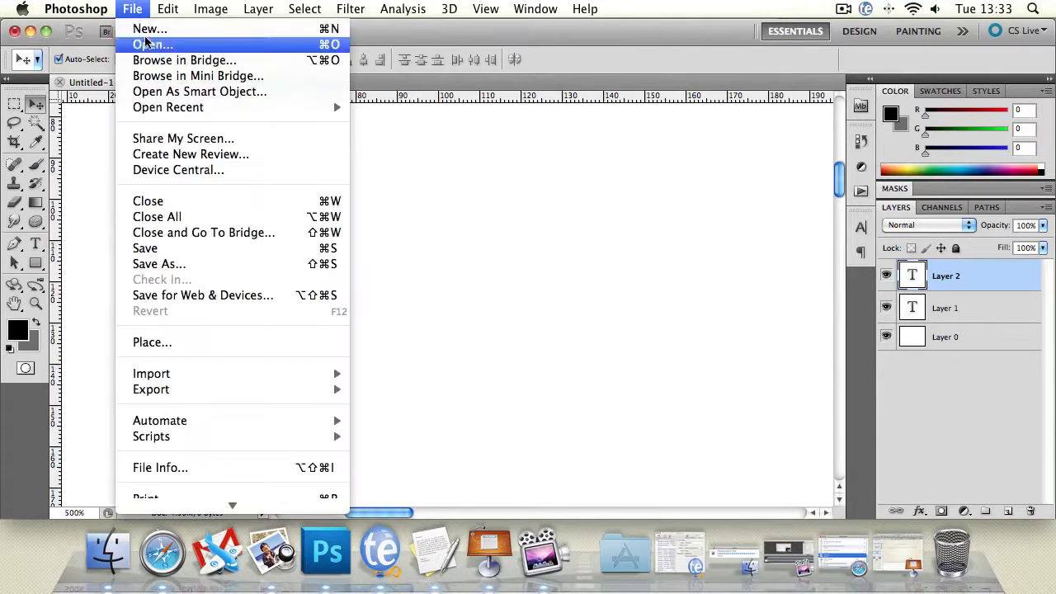
pyautogui.moveTo(124, 60)
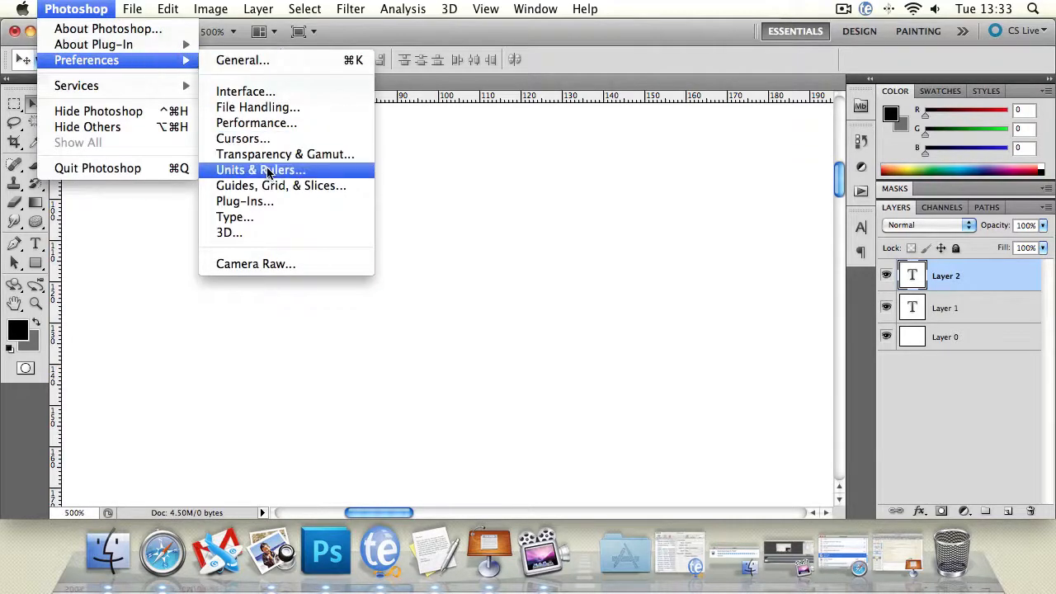
pyautogui.click(271, 124)
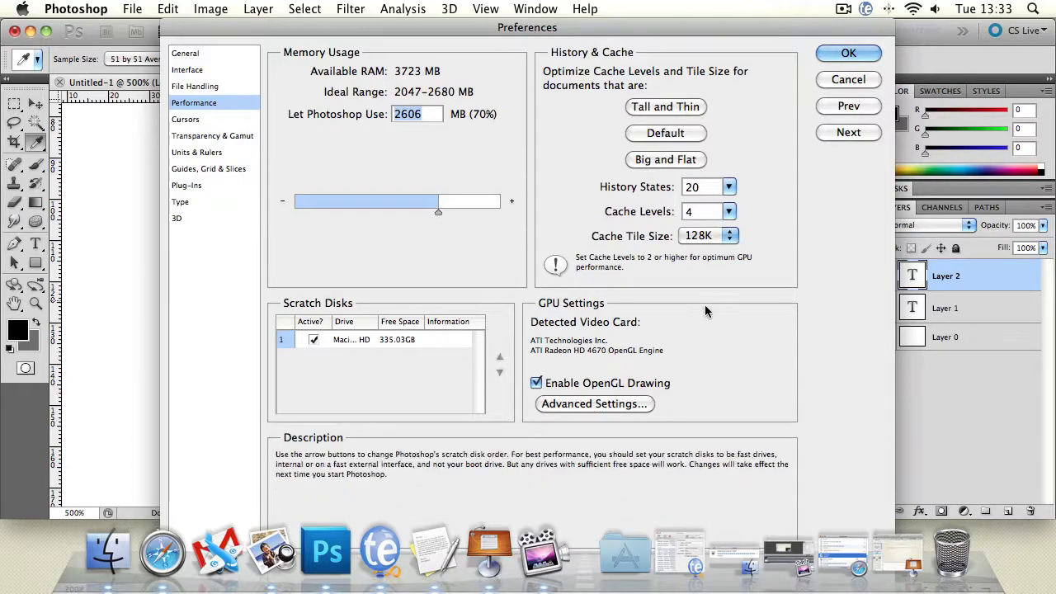
pyautogui.click(858, 81)
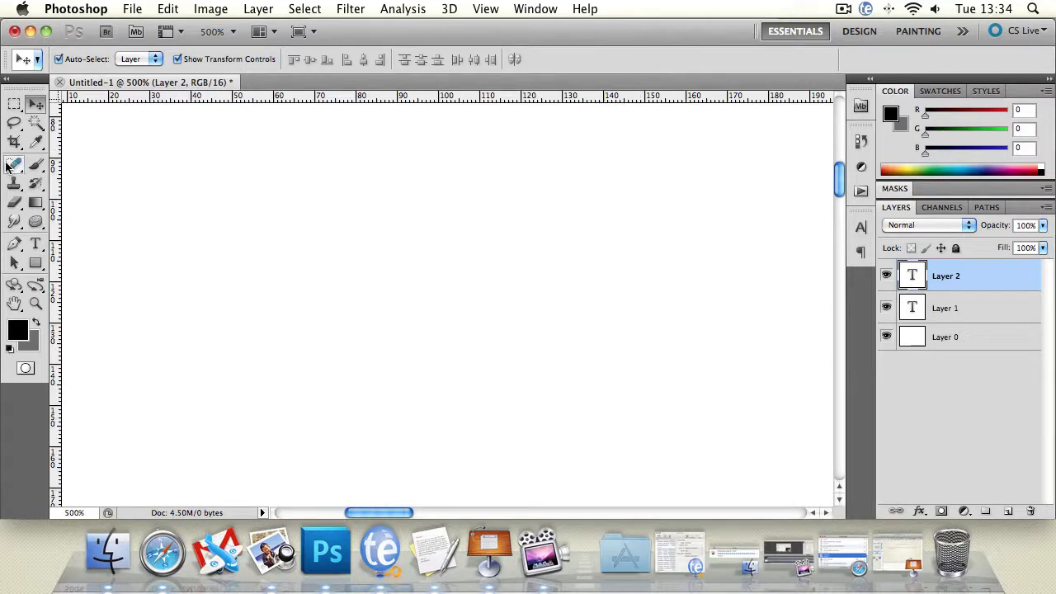
# Try to use the Clone Stamp on Layer 0 without defining a source point, dismissing the alert
pyautogui.click(14, 183)
pyautogui.click(947, 334)
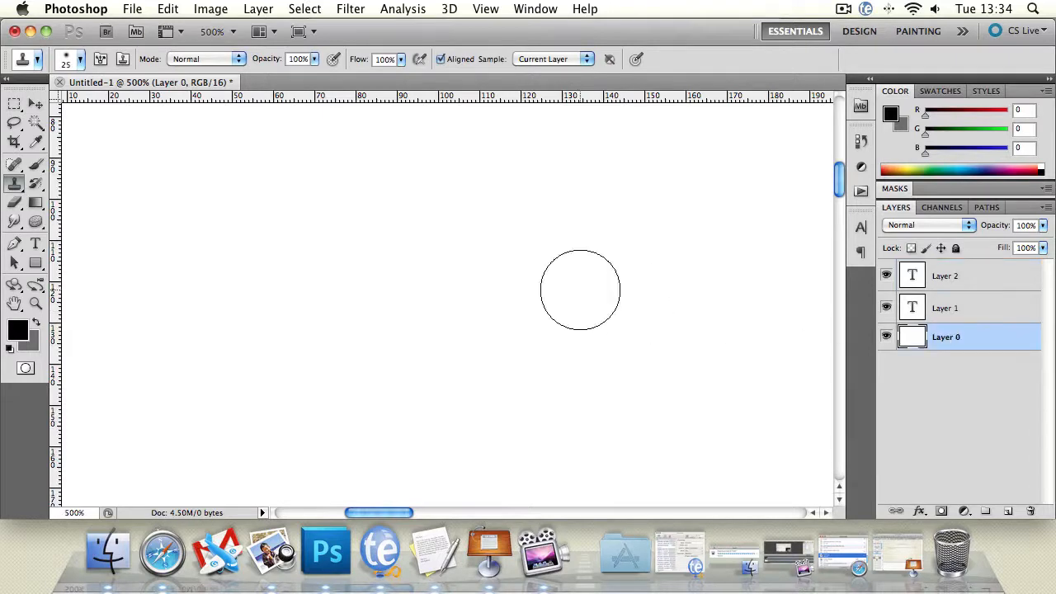
pyautogui.click(344, 222)
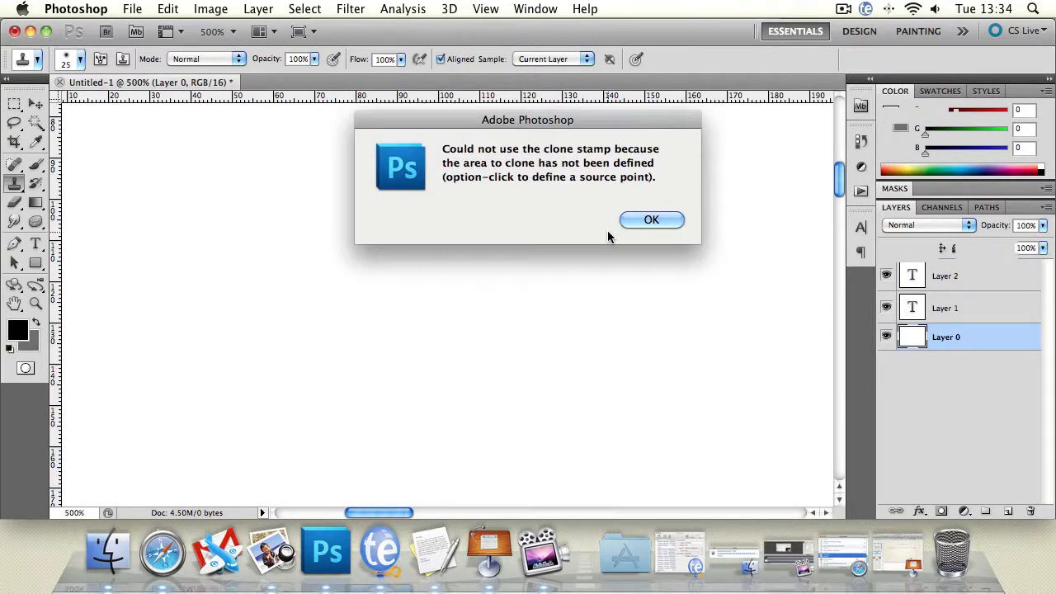
pyautogui.click(652, 219)
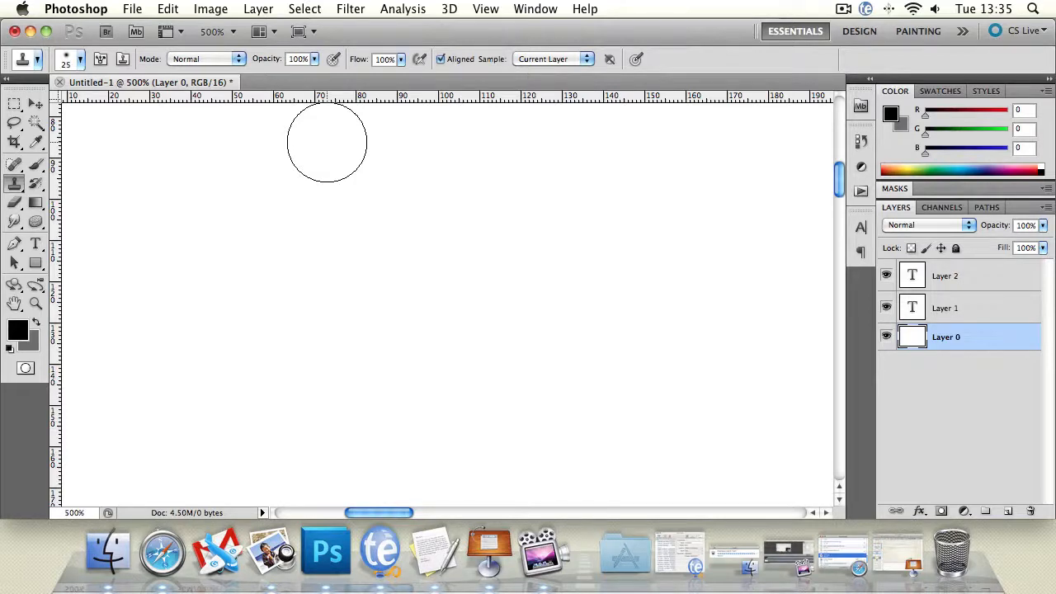
# Switch to the Keynote presentation
pyautogui.click(489, 551)
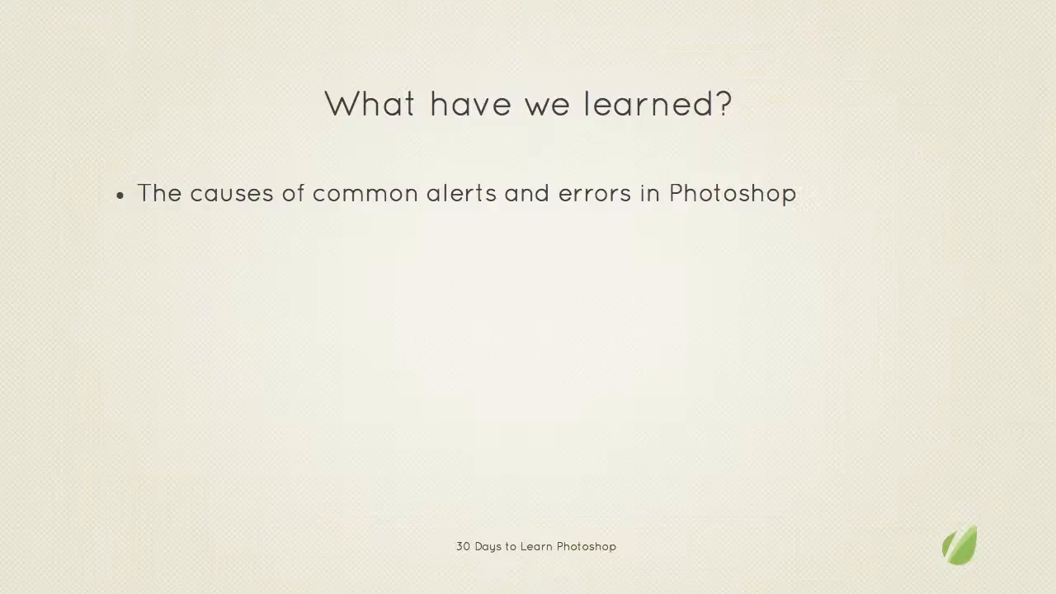